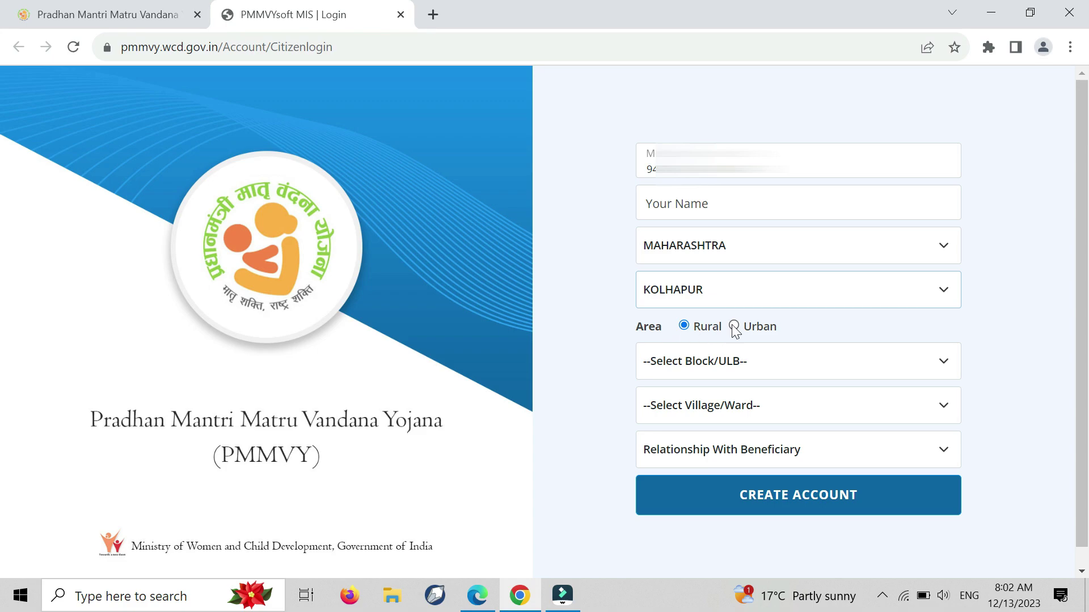
Step: Set the block to CHANDGAD in the citizen account form
click(698, 367)
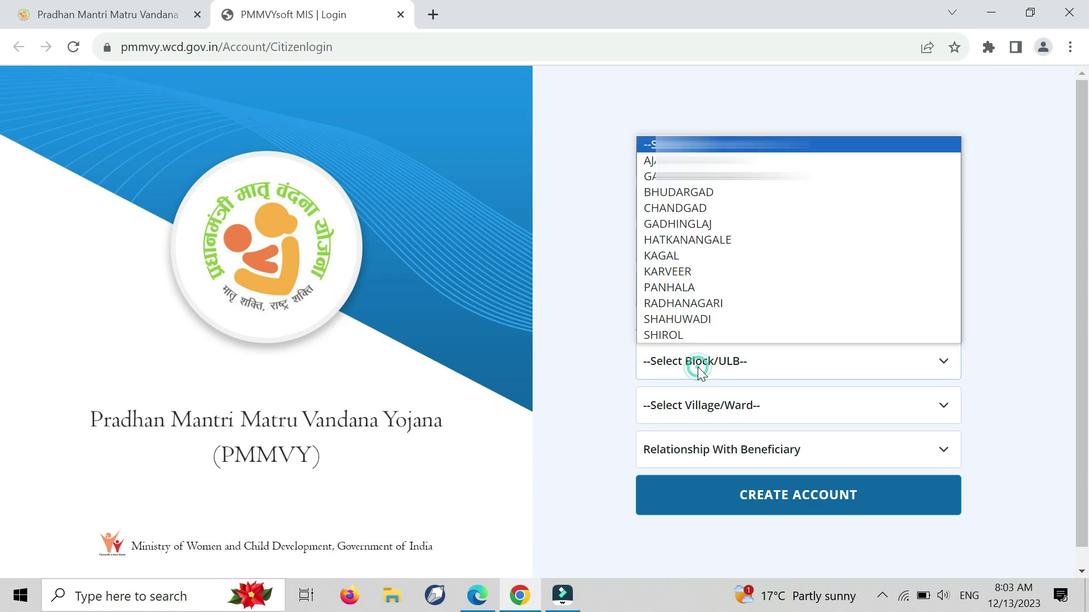
key(Down)
key(Down)
key(Down)
key(Down)
key(Return)
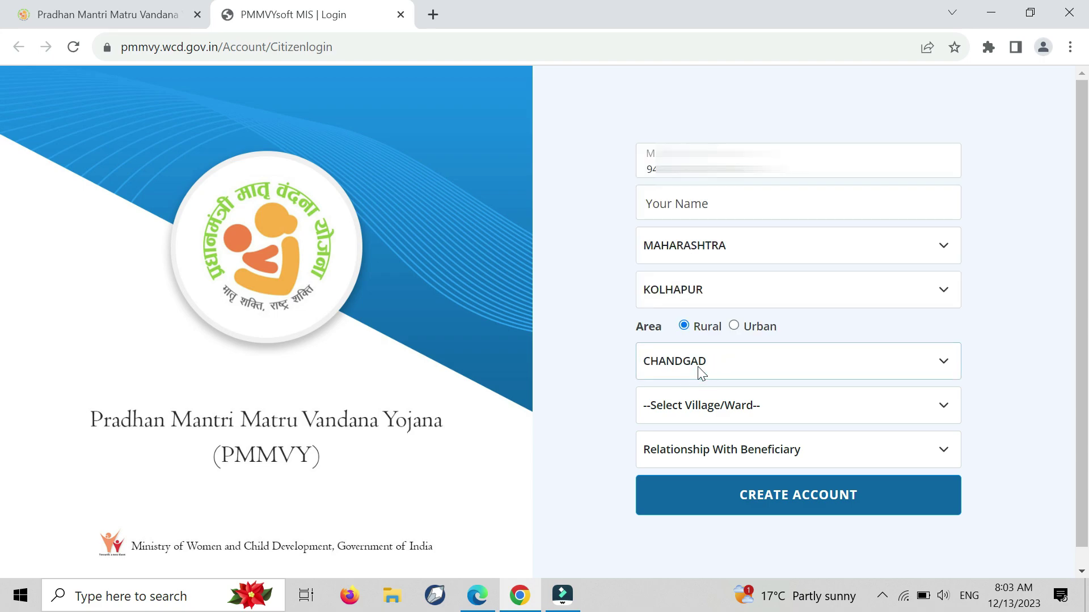
Step: Set the relationship with the beneficiary to Self and create the account
click(701, 397)
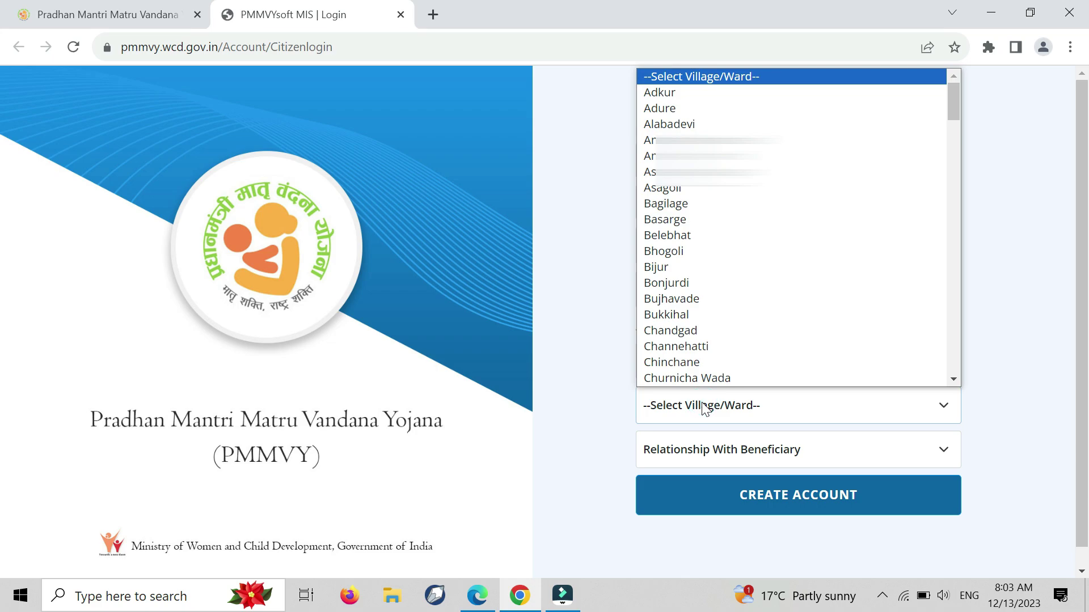
click(591, 388)
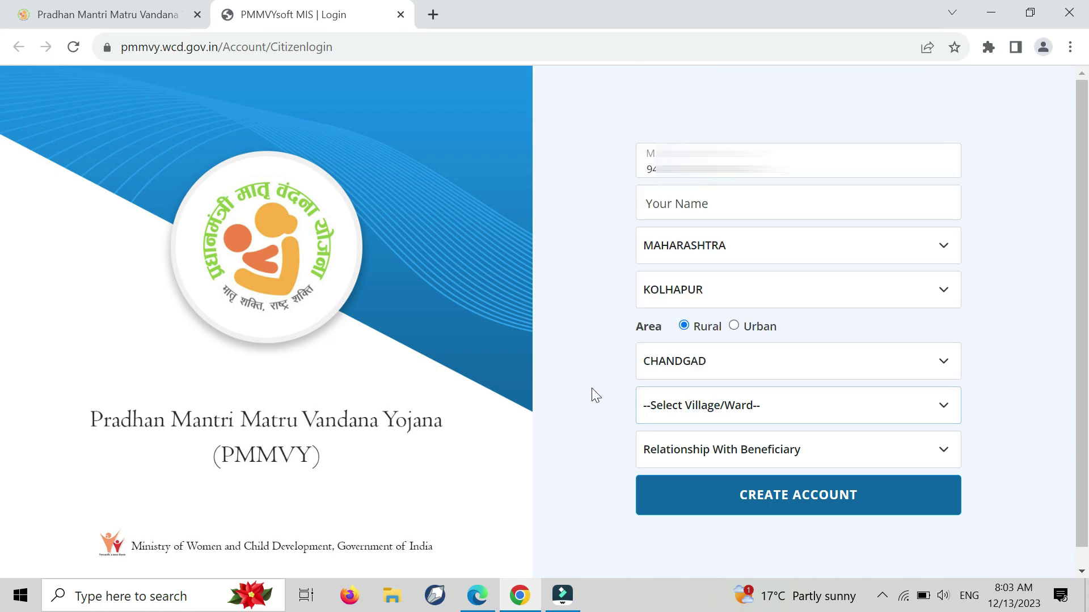
click(730, 454)
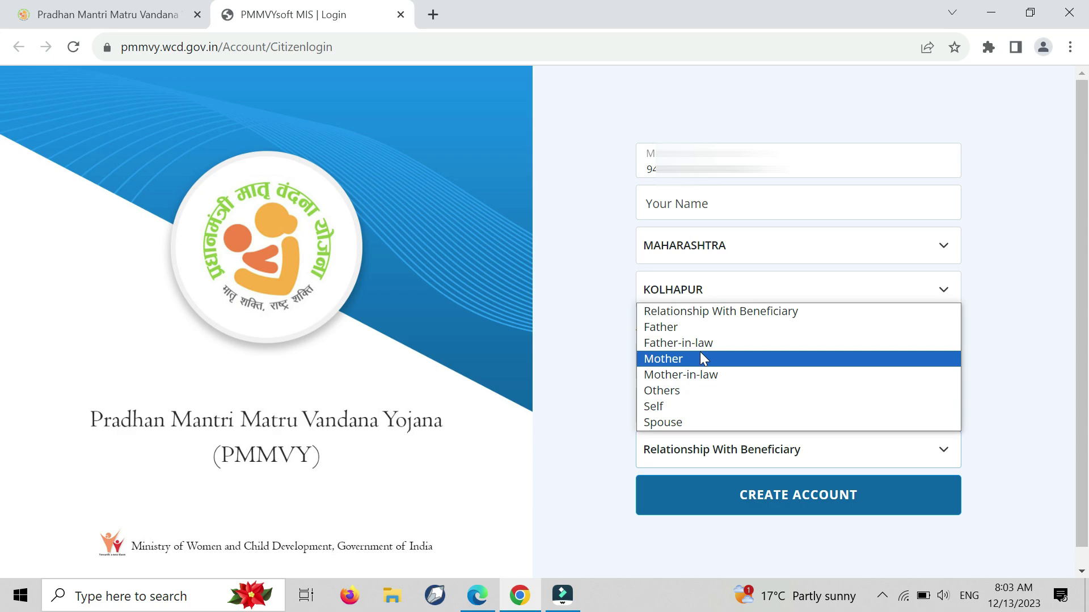
click(689, 407)
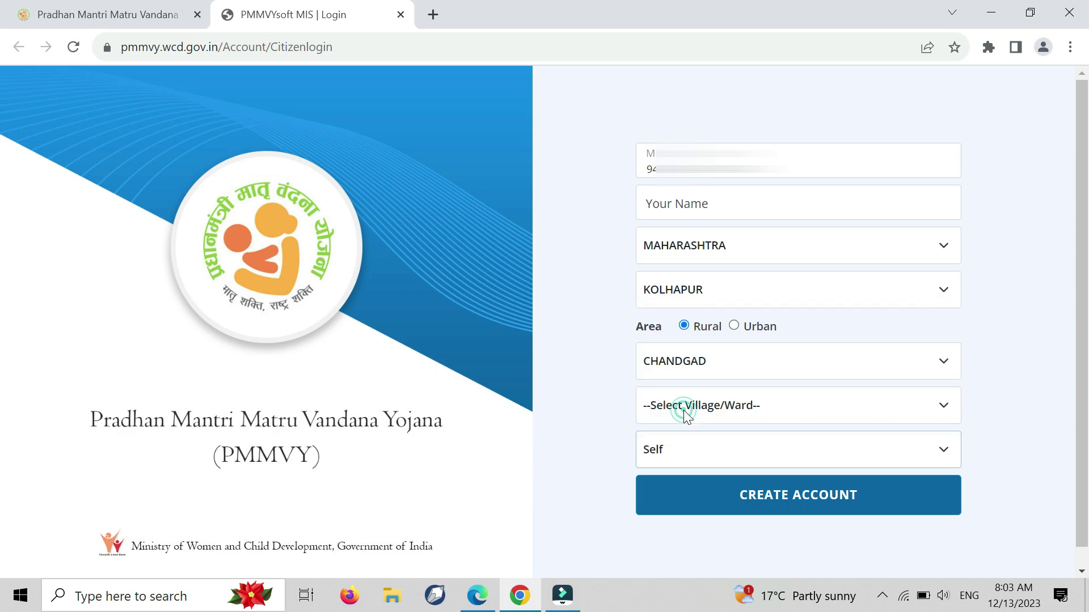
click(792, 513)
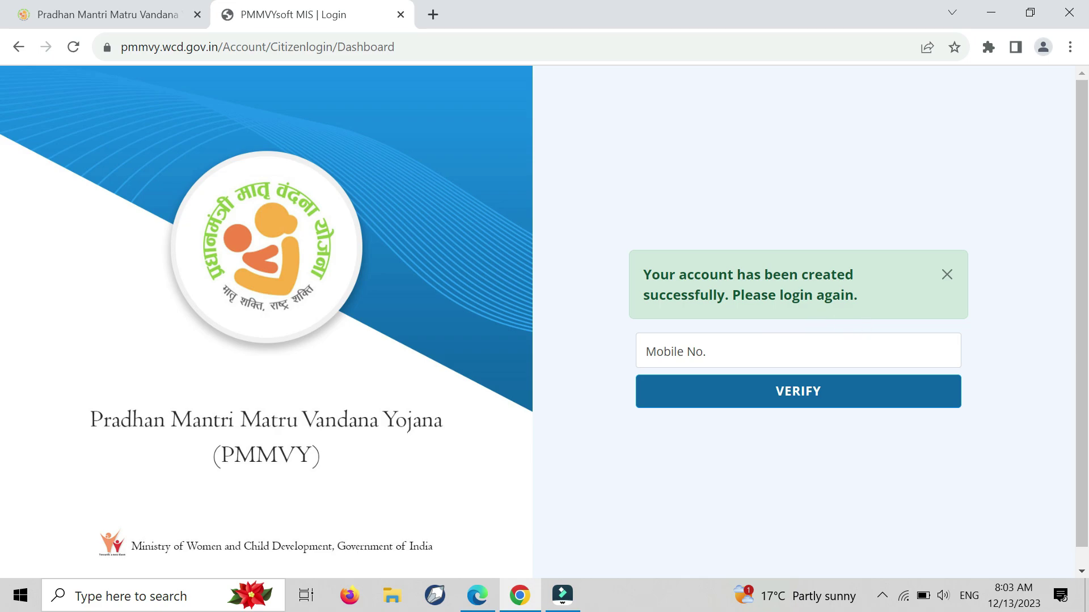
Step: Verify the registered mobile number and log in with the one-time password and captcha text
click(827, 402)
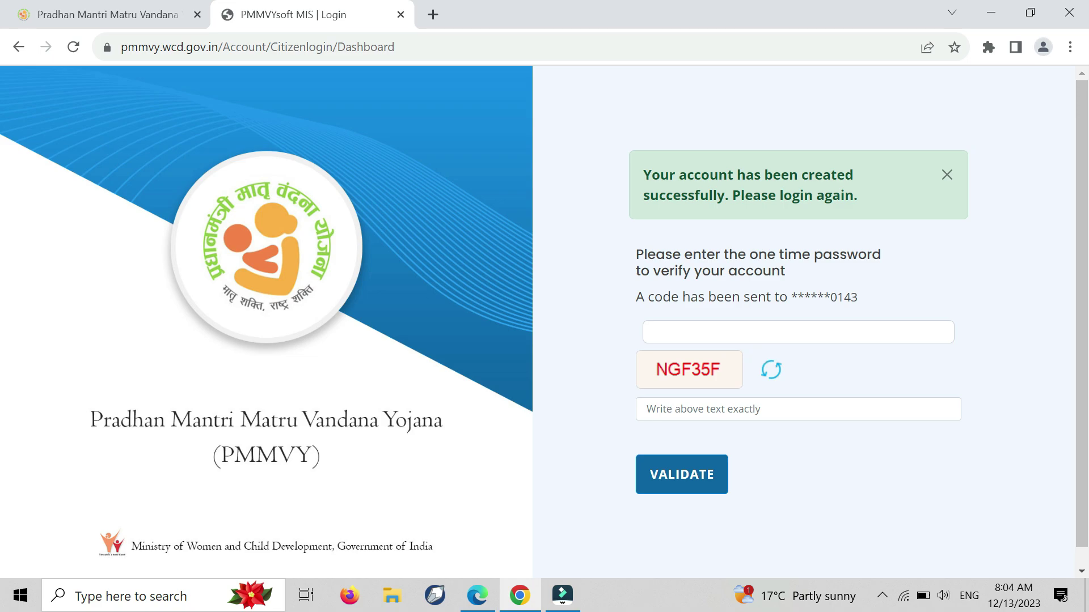
click(709, 332)
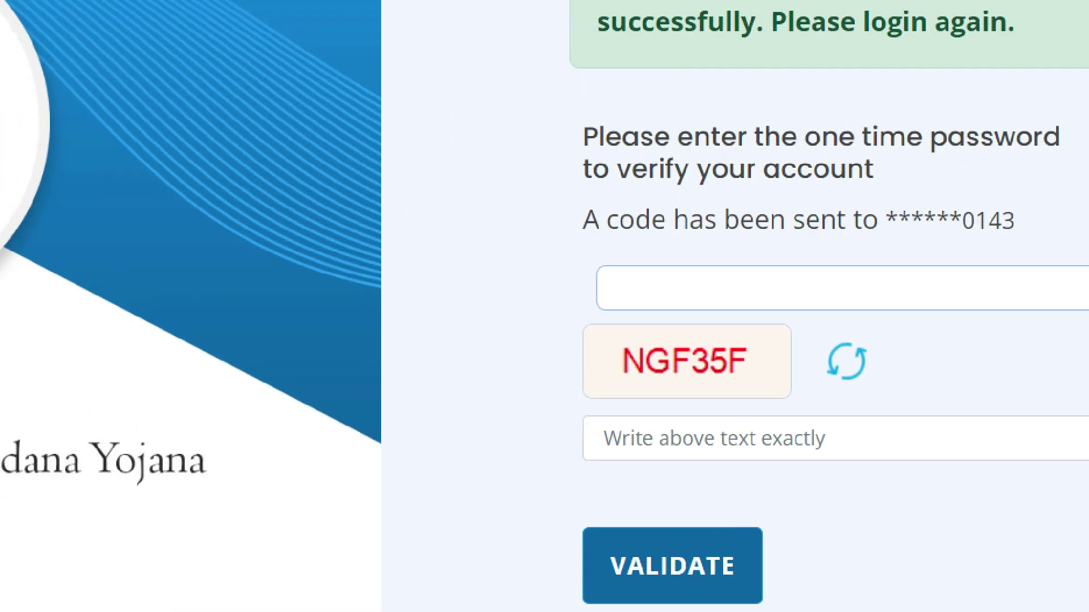
click(692, 378)
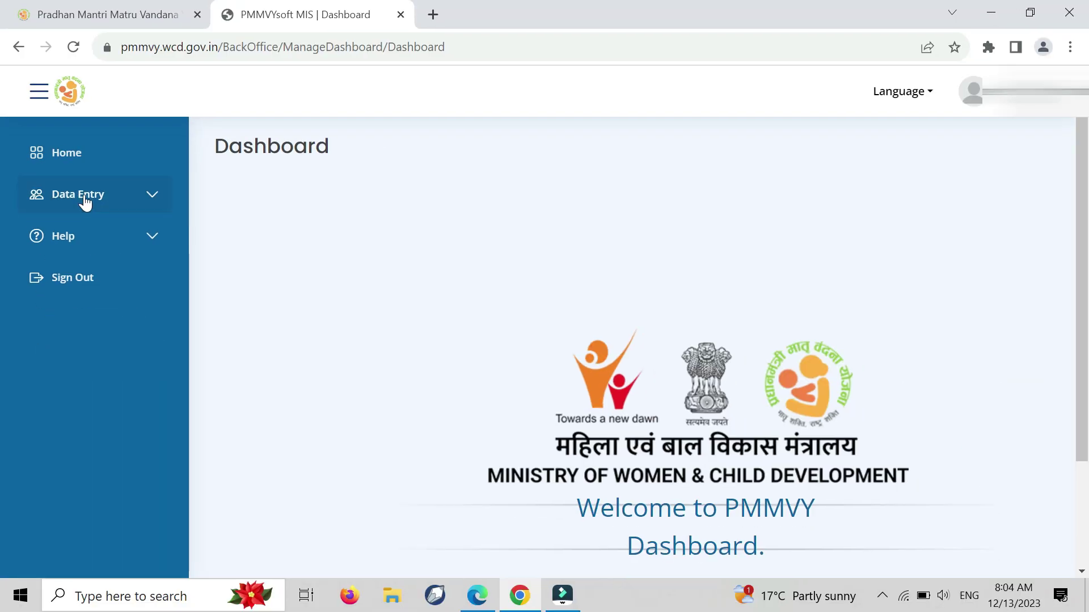
Step: Open the Beneficiary Registration form from the data entry section
click(132, 192)
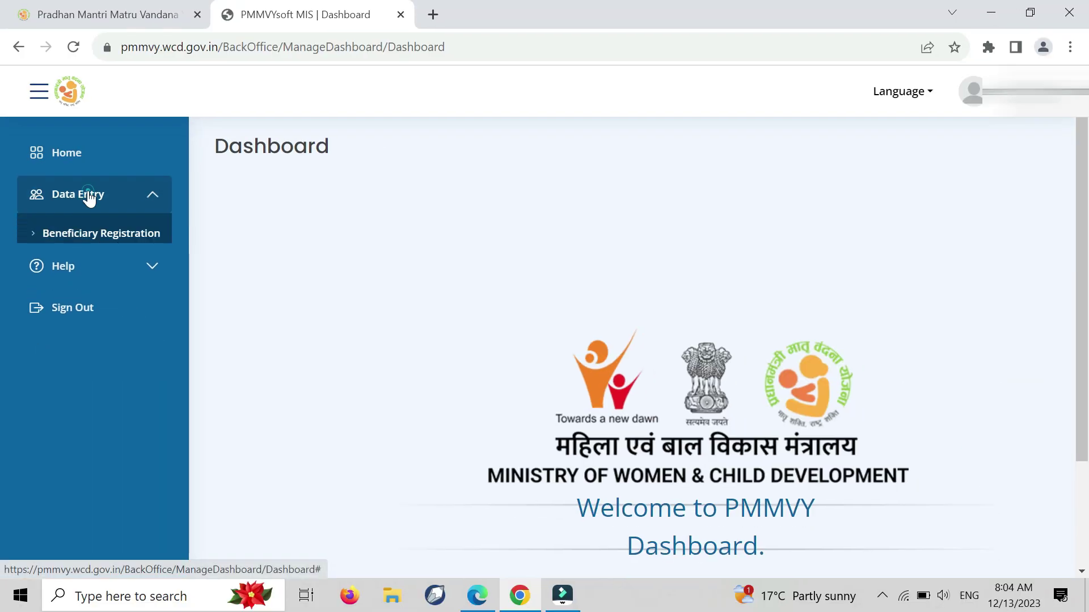
click(68, 245)
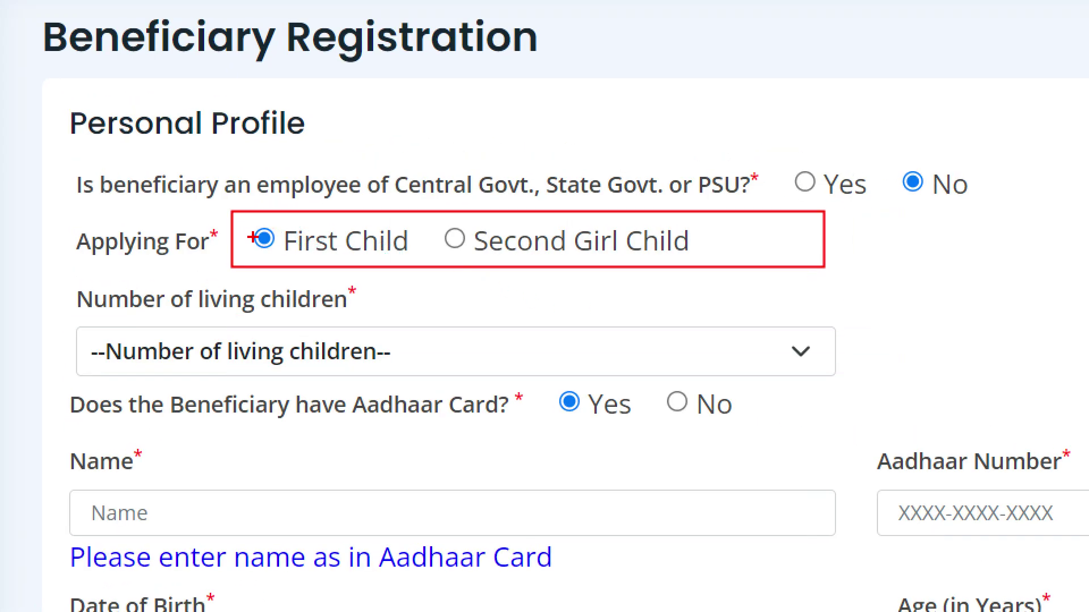
mouse_move(249, 227)
mouse_down()
mouse_move(266, 258)
mouse_move(339, 208)
mouse_up()
drag(446, 236, 575, 202)
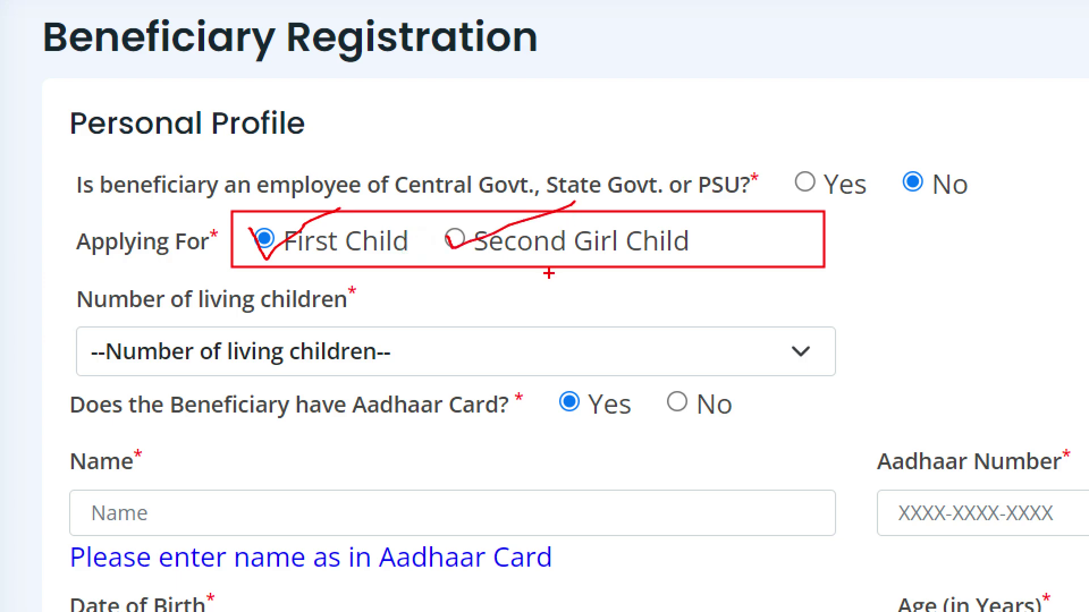
key(Escape)
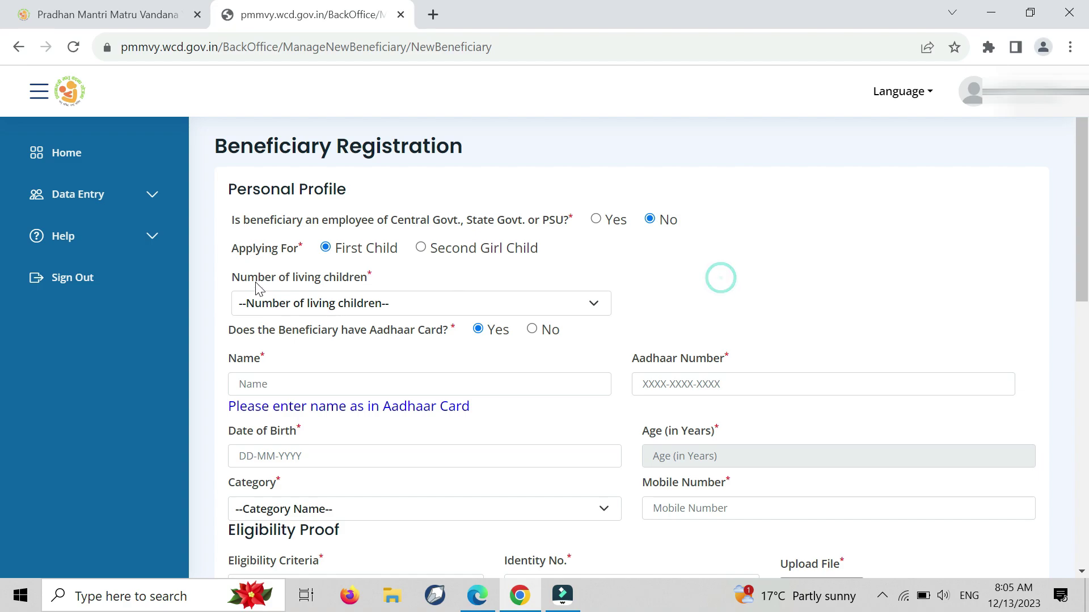
Step: Set the number of living children to 0 in the personal profile
click(333, 307)
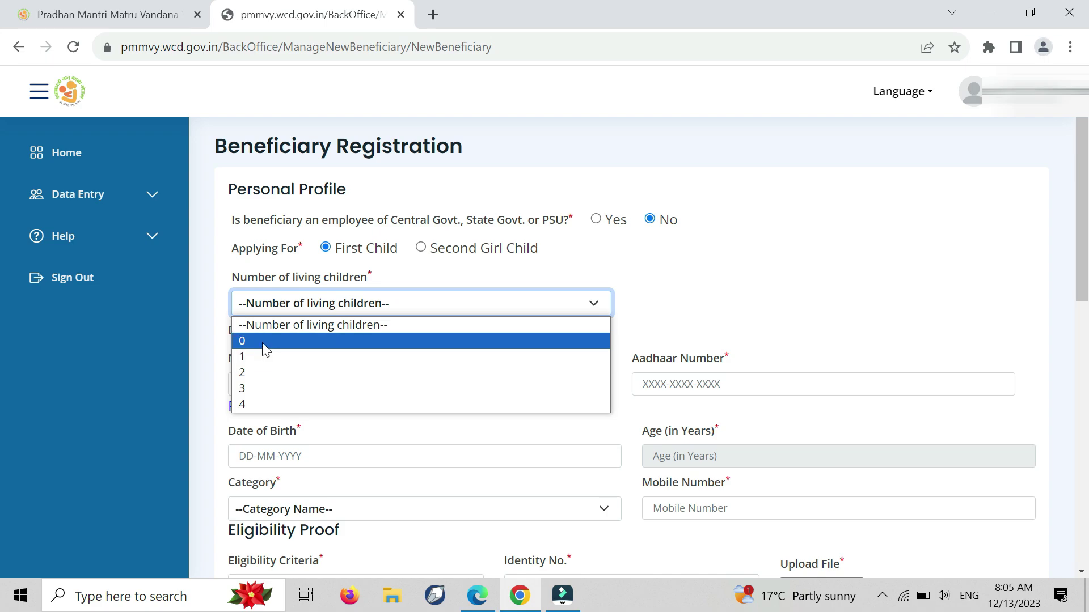
click(264, 340)
click(322, 300)
click(262, 341)
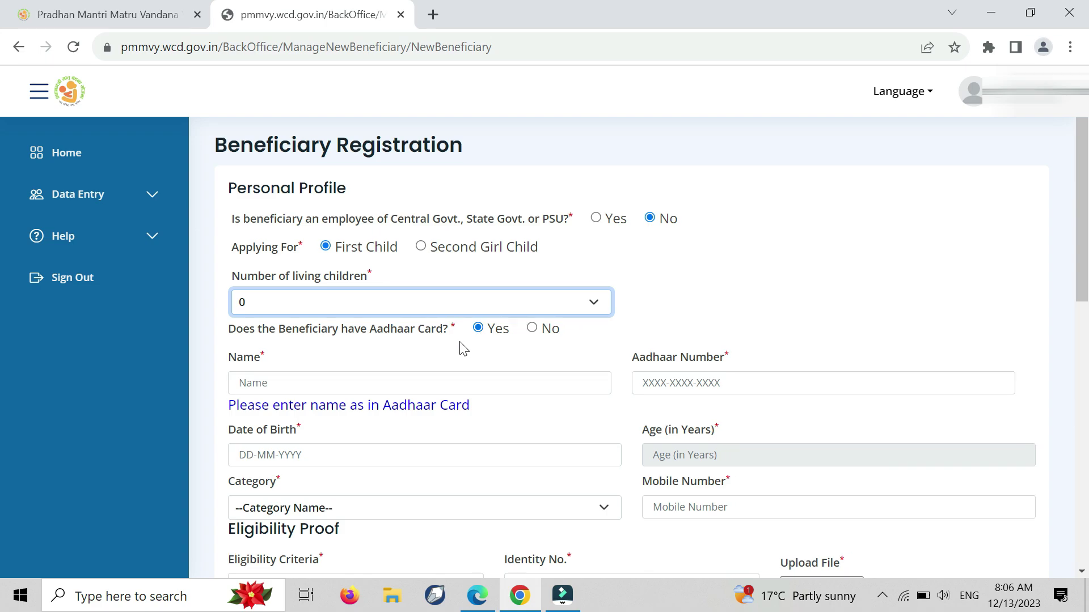
Step: Set the beneficiary's category to OTHERS and the eligibility criteria to Women holding E-shram card
scroll(462, 348, down, 3)
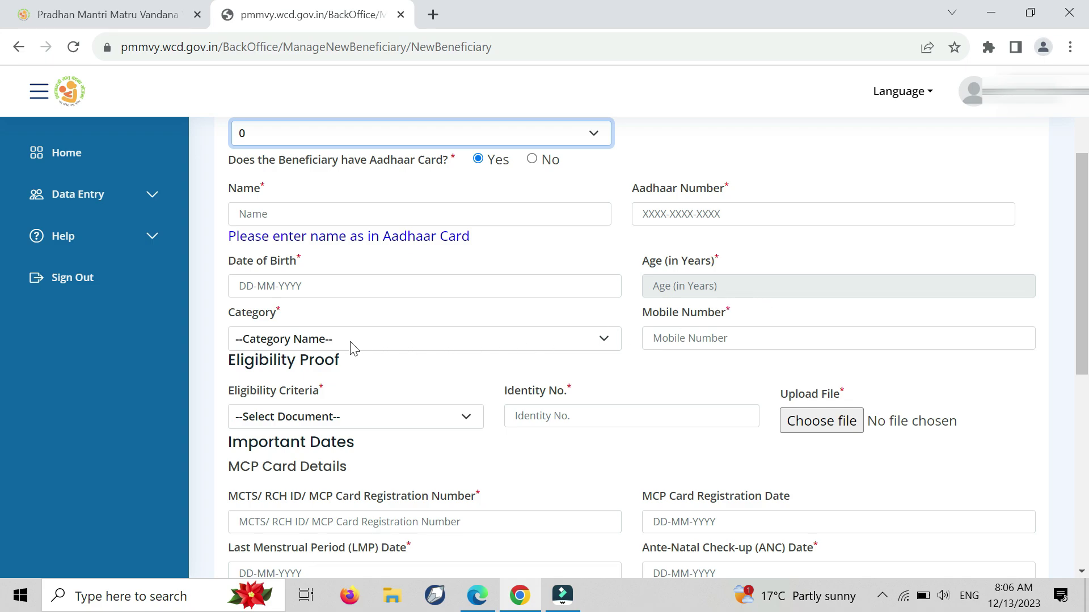
click(321, 339)
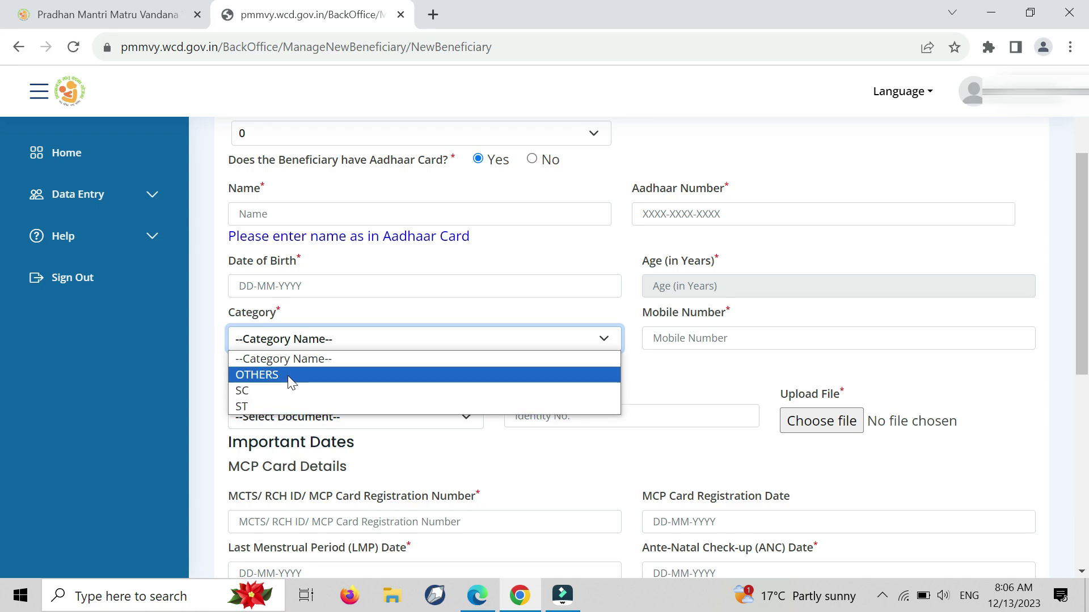
click(288, 375)
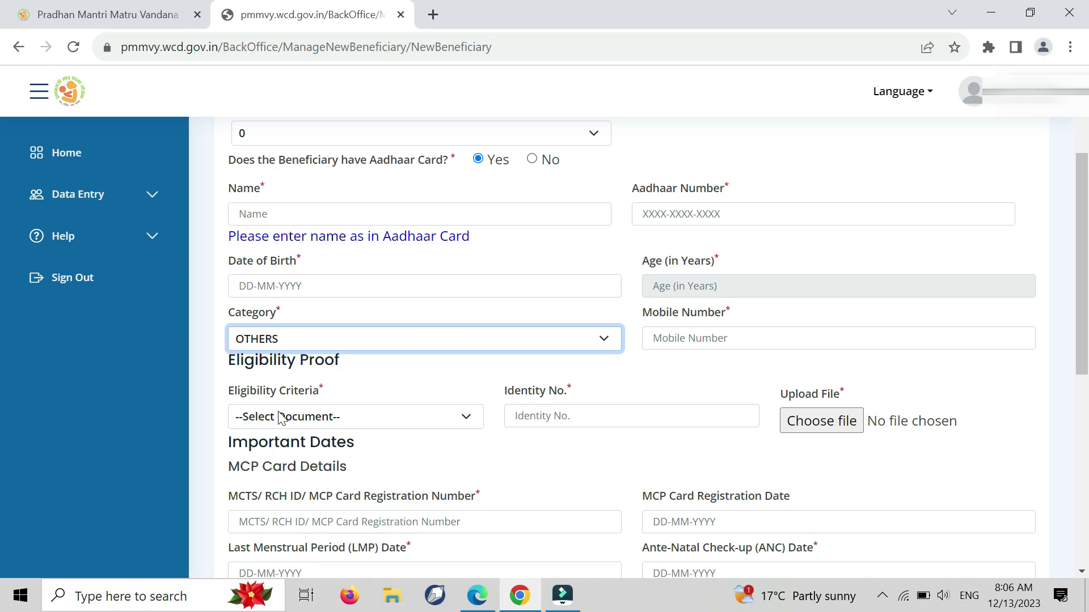
click(326, 419)
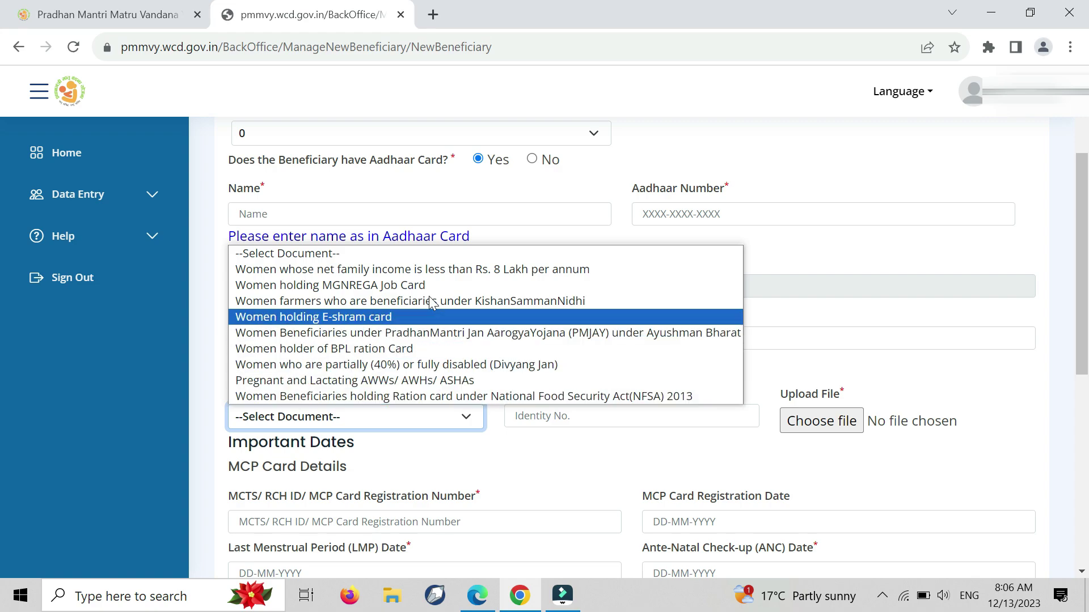
click(409, 318)
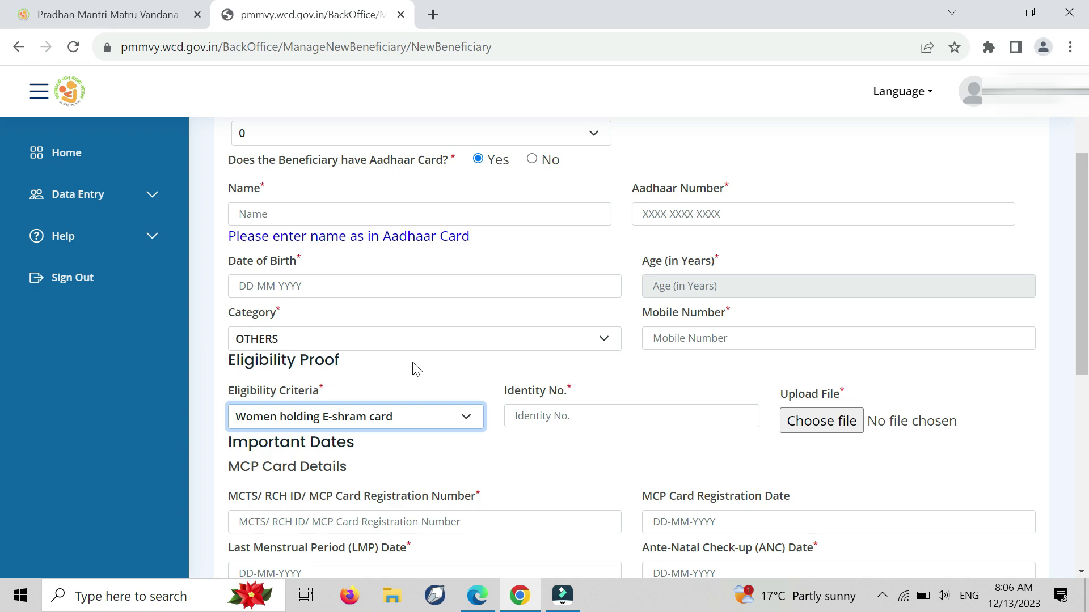
click(573, 416)
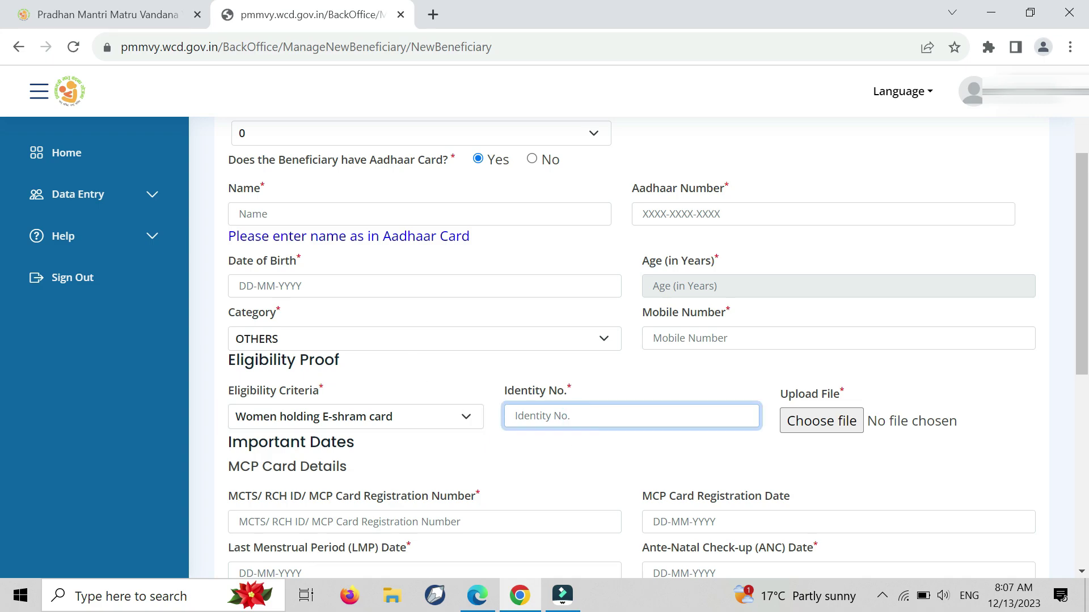
click(845, 422)
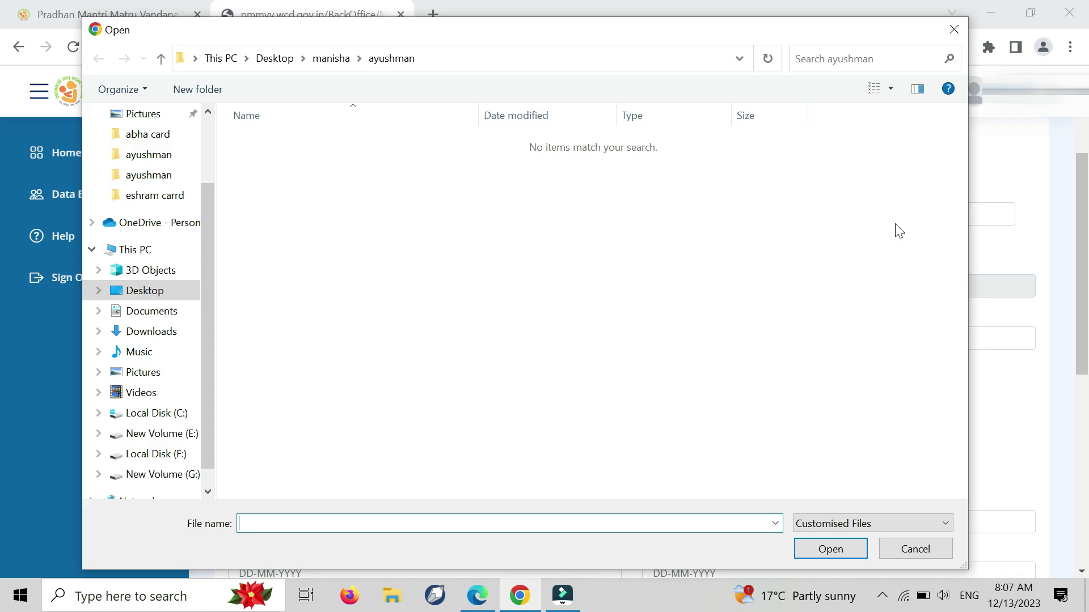
click(955, 29)
Step: Examine the MCP card details, important dates and present address fields of the registration form
scroll(939, 476, down, 3)
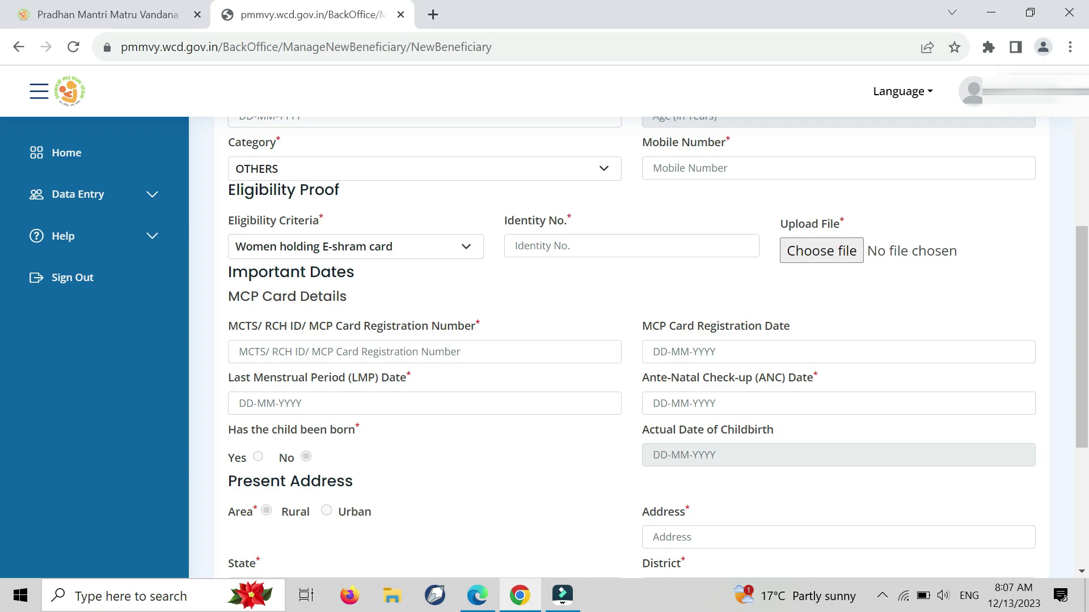
click(312, 351)
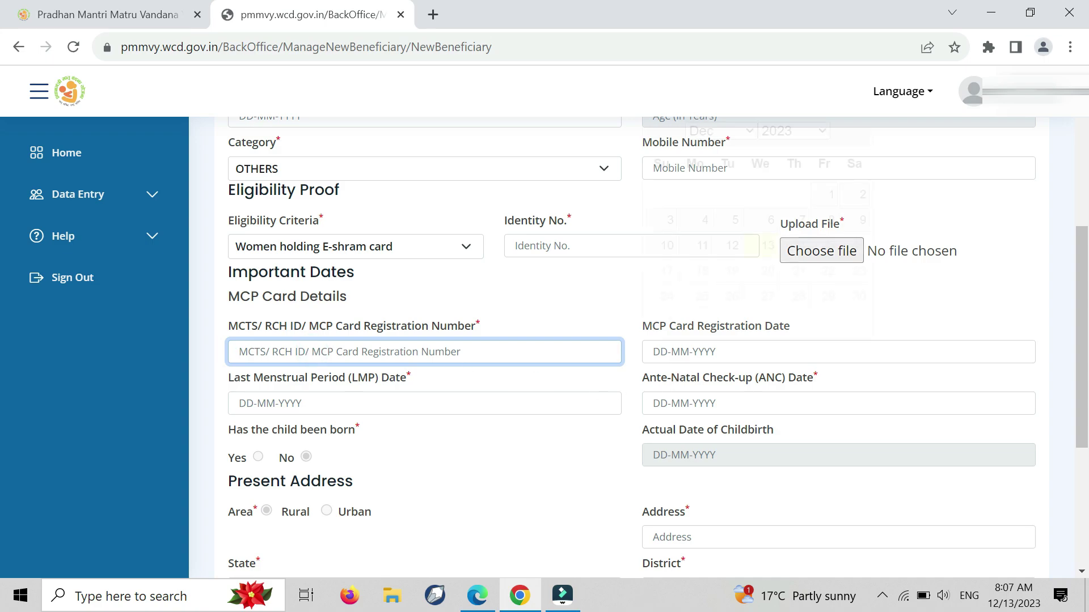
click(741, 352)
click(641, 315)
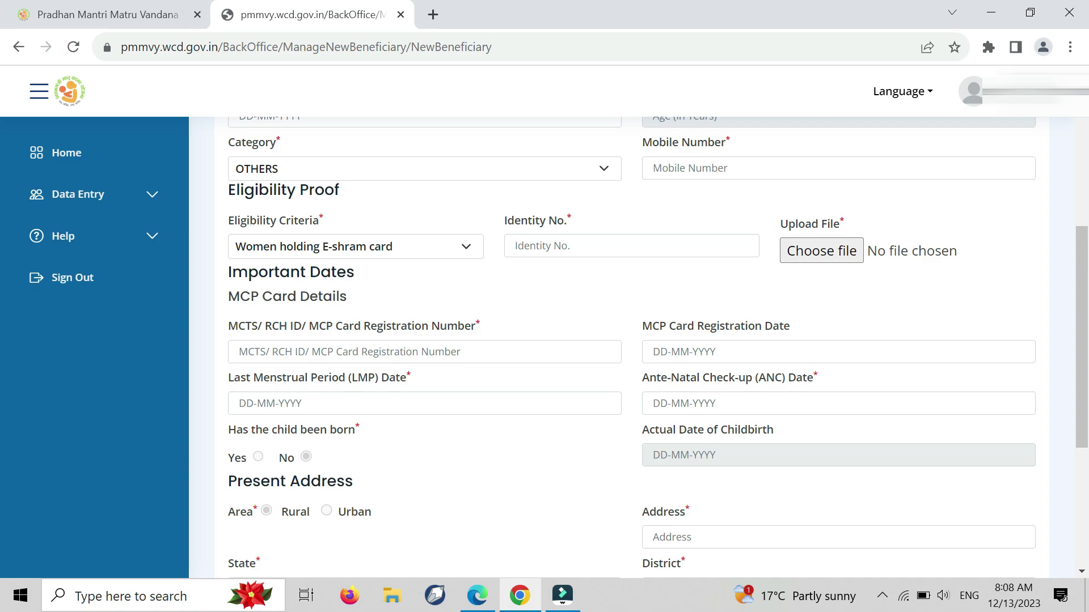
scroll(537, 435, down, 2)
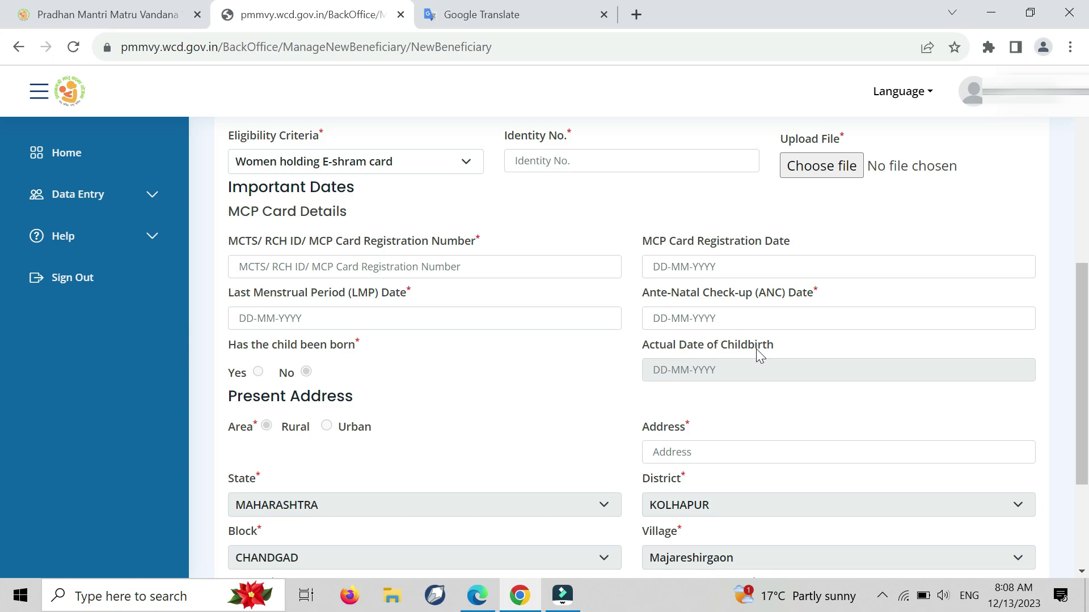
scroll(462, 383, up, 5)
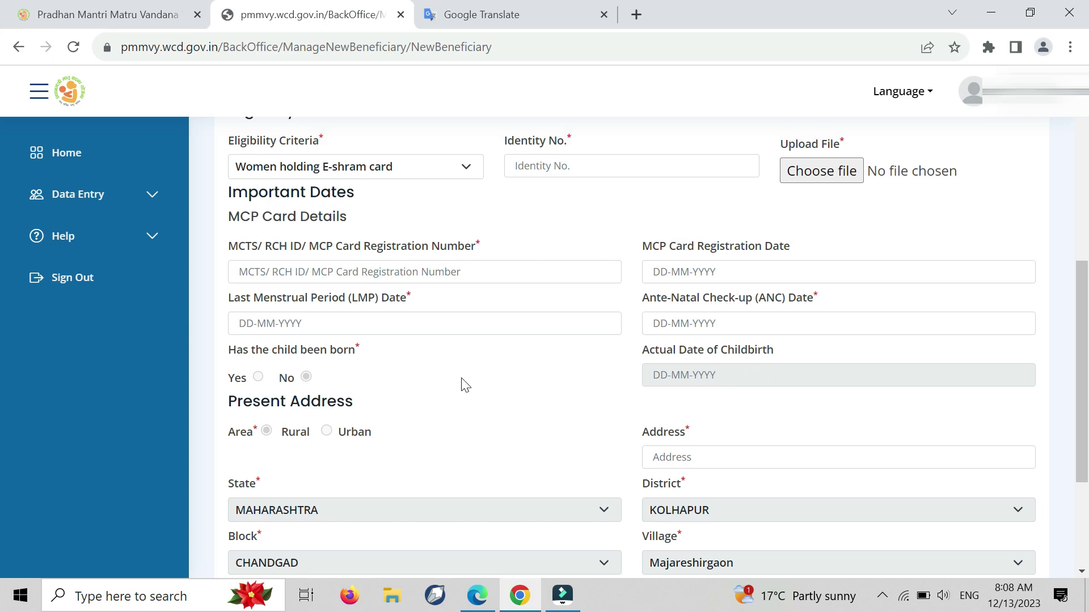
scroll(462, 383, up, 2)
scroll(476, 372, down, 5)
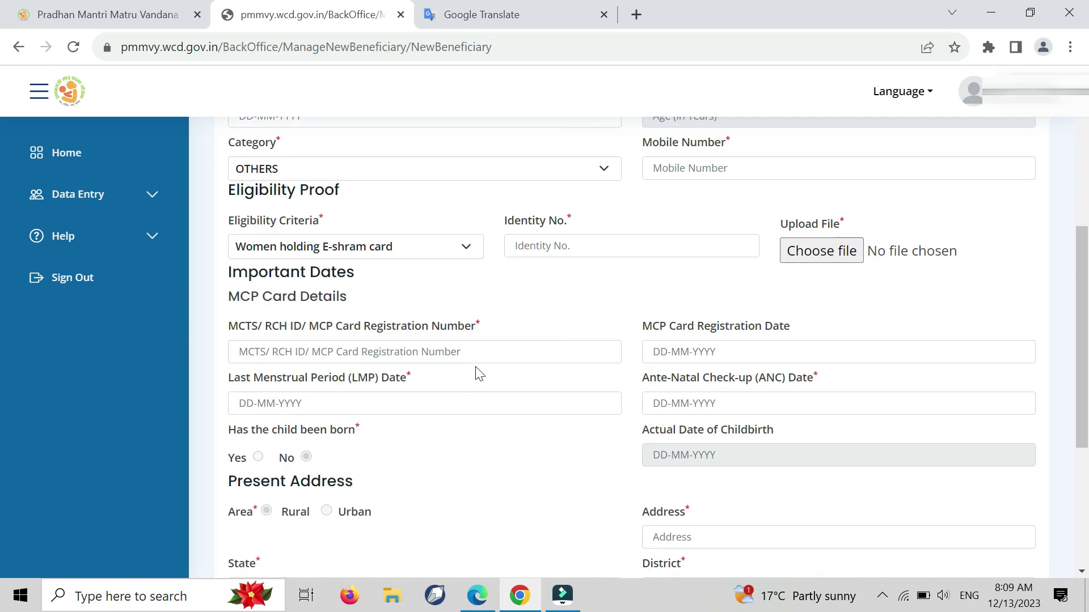
scroll(479, 372, down, 3)
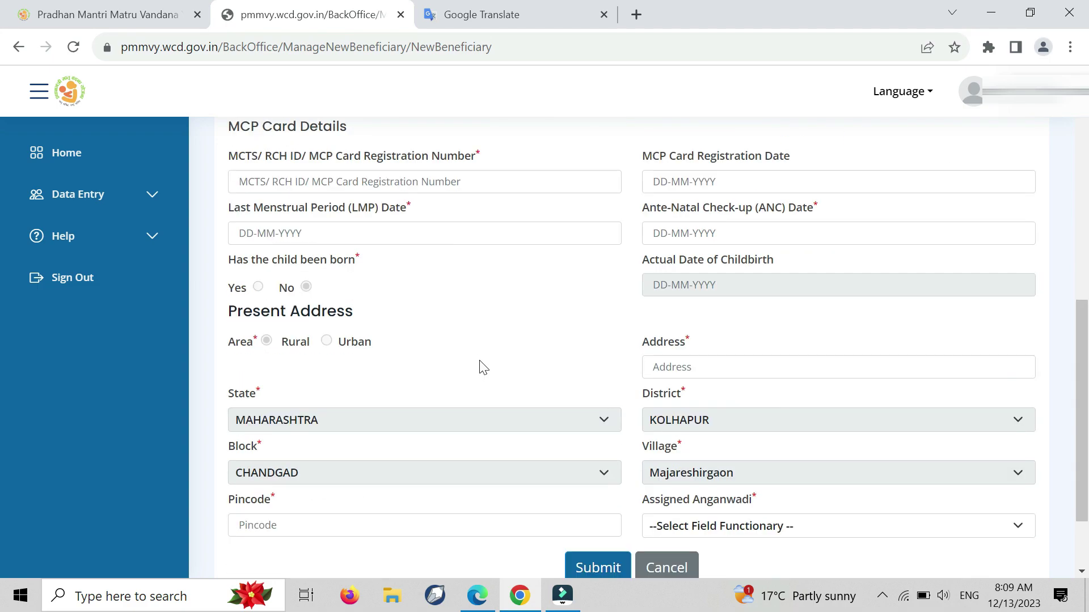
scroll(480, 374, down, 1)
scroll(476, 372, down, 1)
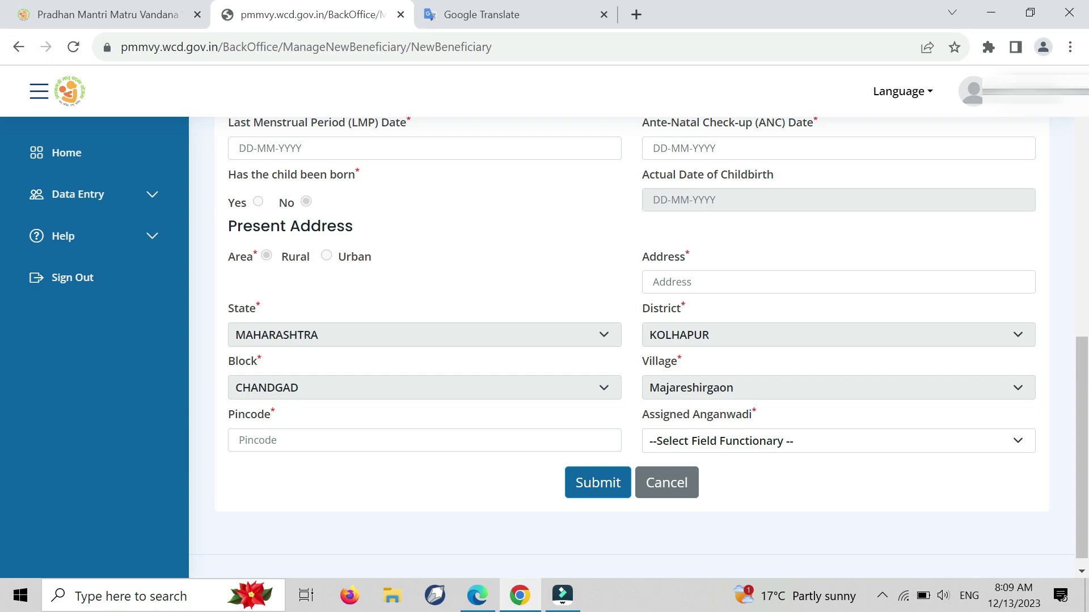
Step: Assign the Majre Shirgaon Anganwadi to the beneficiary in the present address section
scroll(369, 363, down, 1)
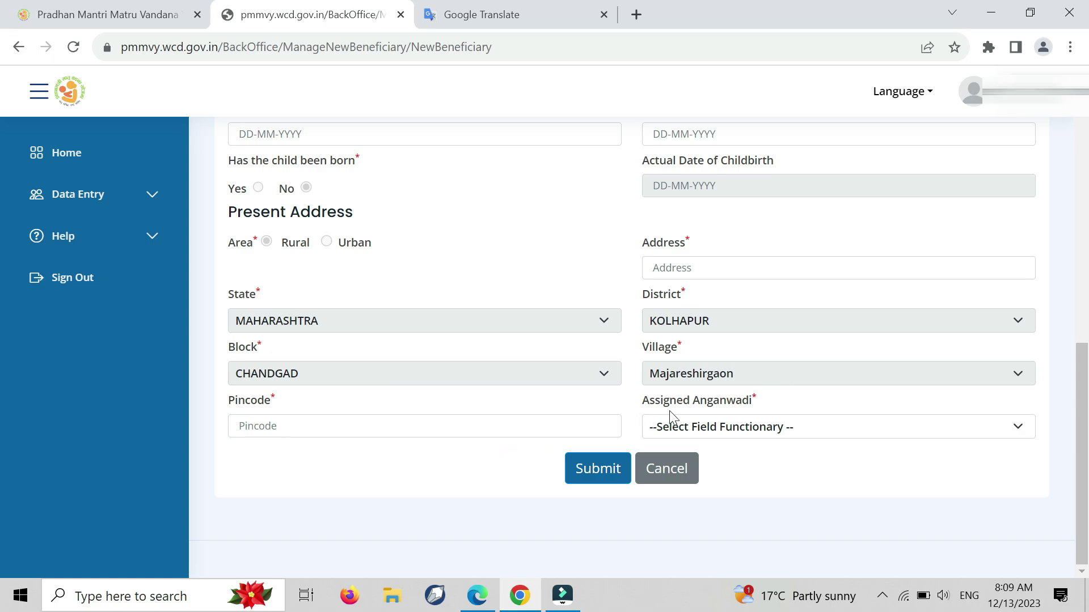
click(757, 430)
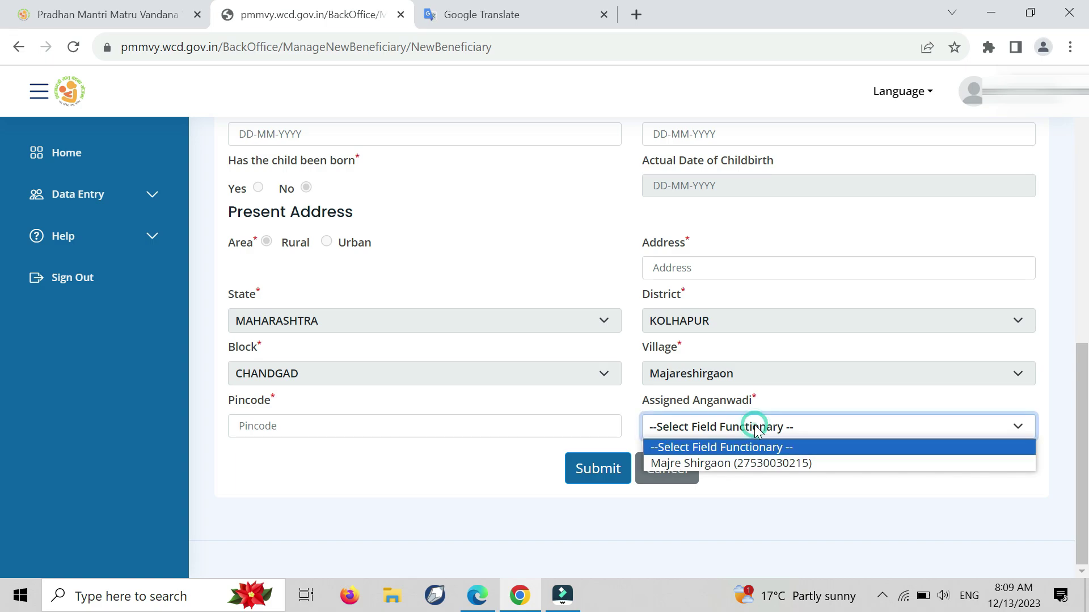
click(855, 464)
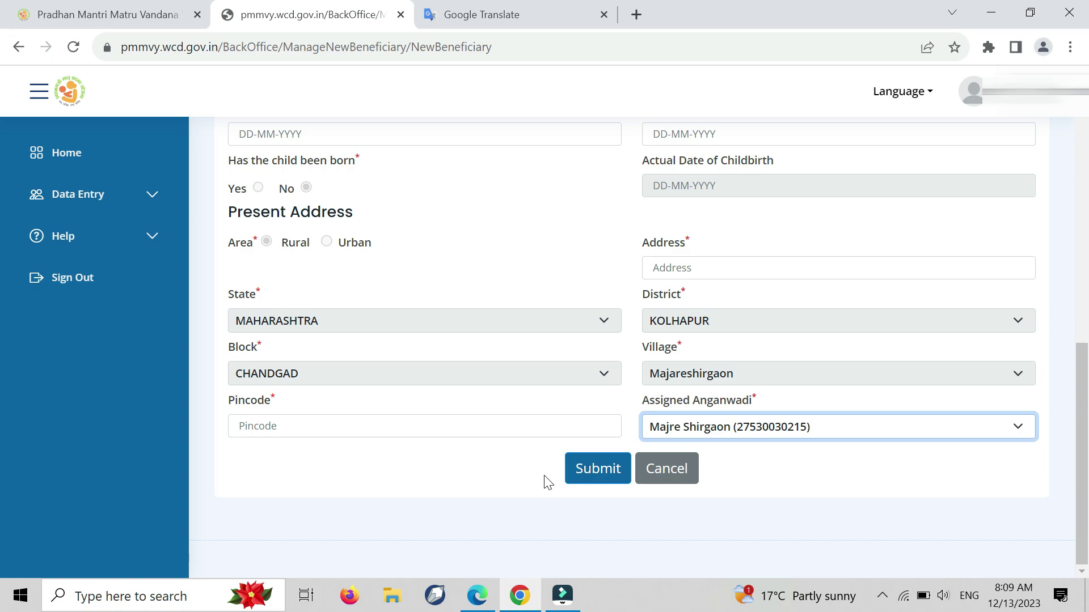
click(141, 204)
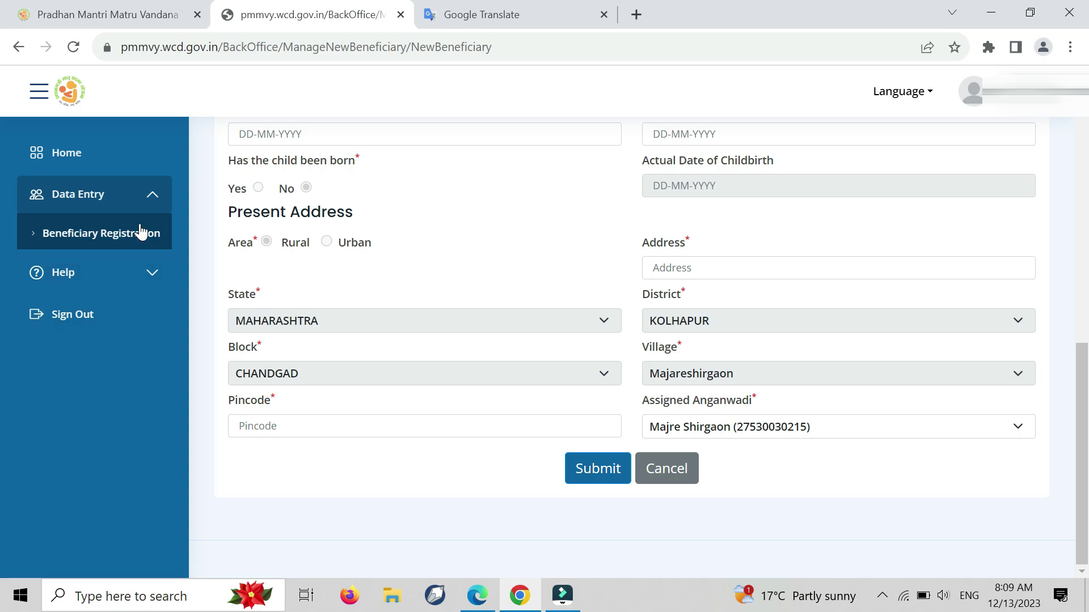
click(150, 205)
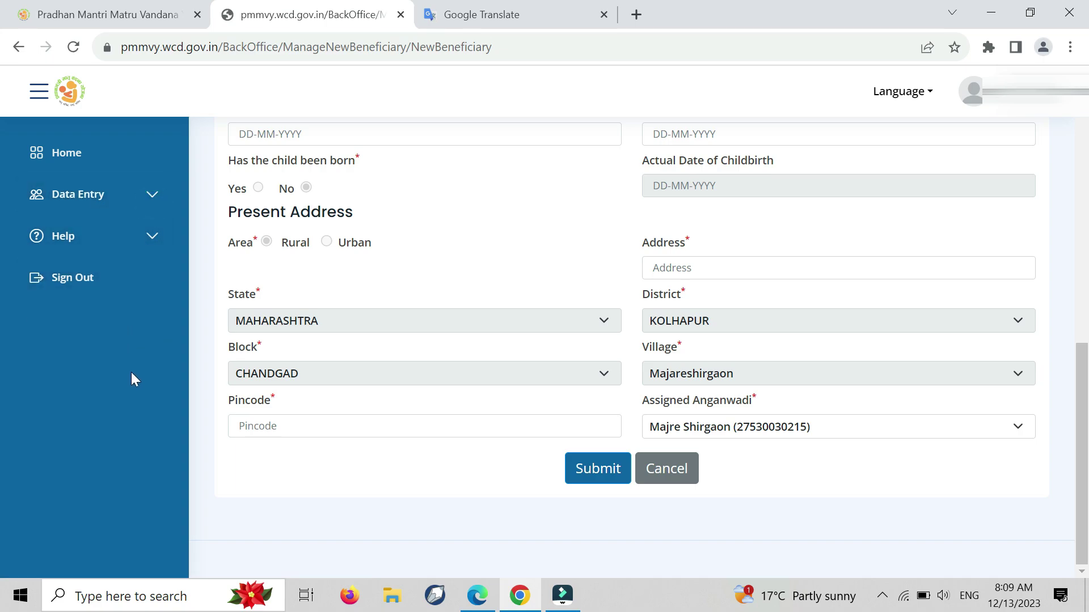